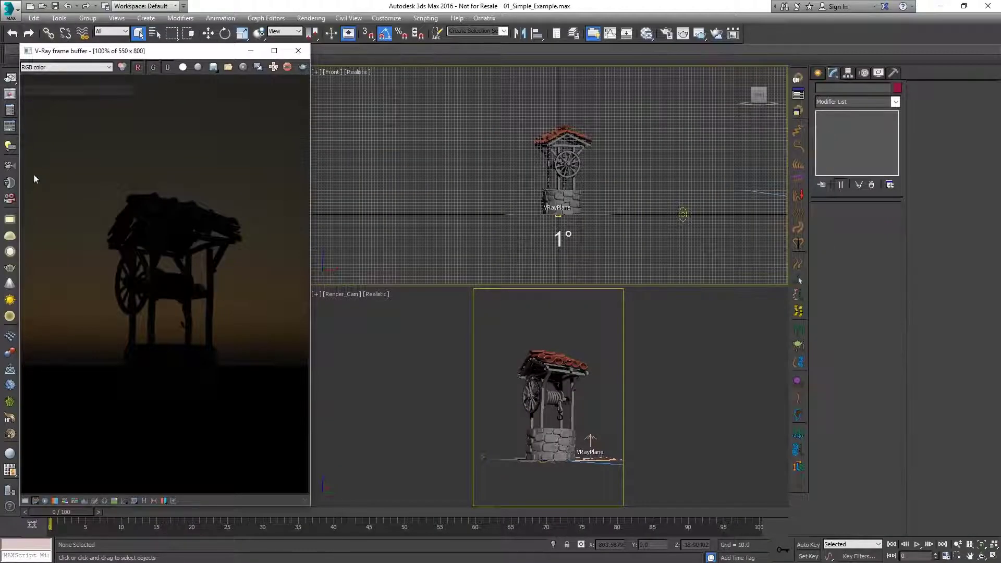
Preview the lighting at frames 50 and 90 on the timeline, and select the VRaySun light in the Front view
left_click_drag(65, 512, 409, 524)
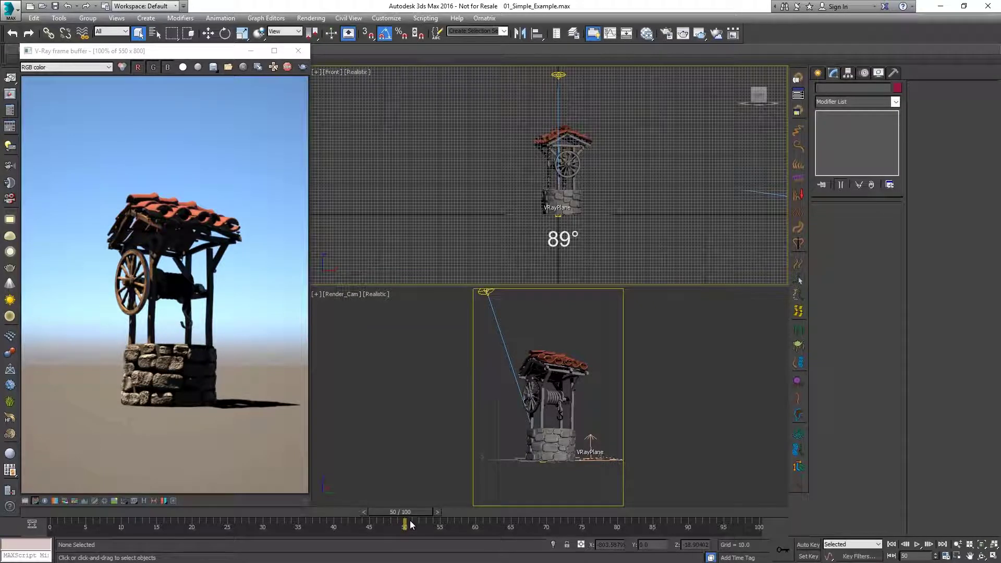
left_click_drag(412, 524, 690, 523)
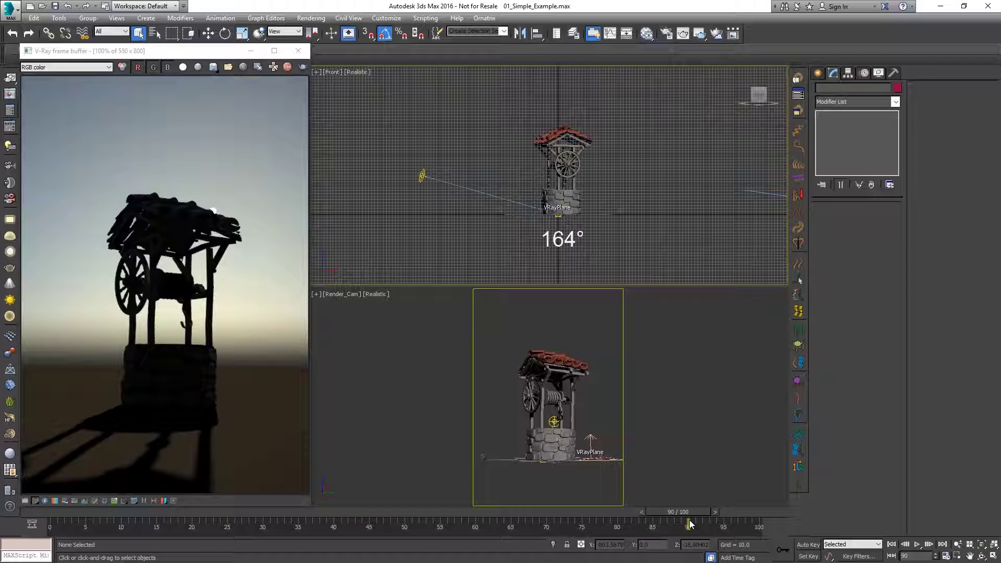
left_click(422, 177)
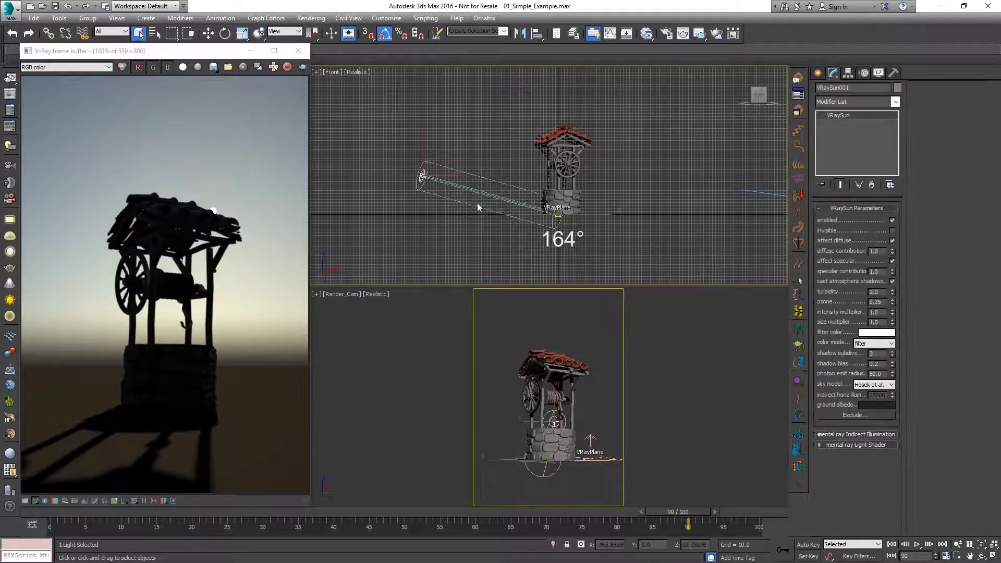
Try an intensity multiplier of 3.31 and a size multiplier of 6.0 on the sun, restoring each to 1.0
left_click(887, 312)
left_click(891, 313)
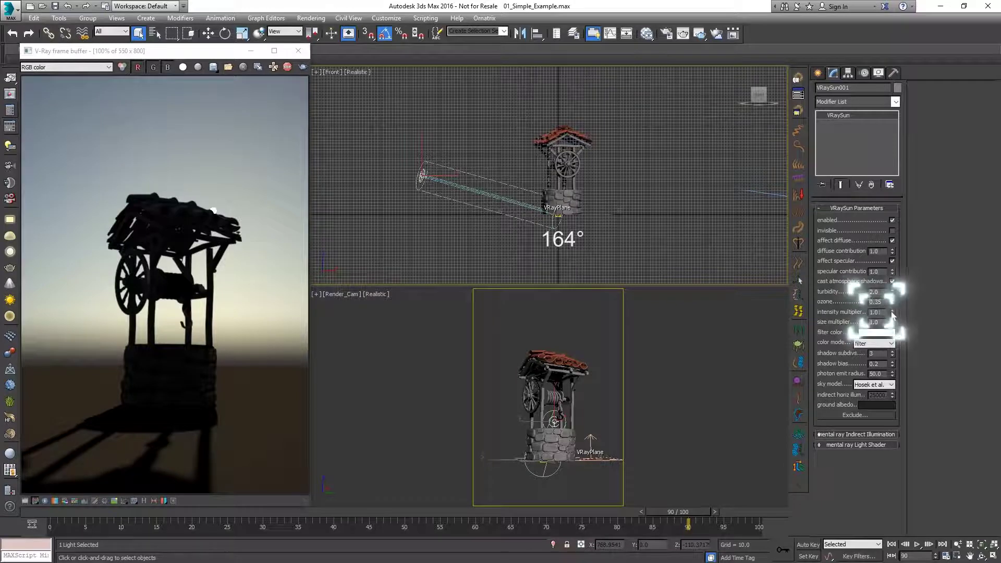
left_click_drag(892, 312, 898, 191)
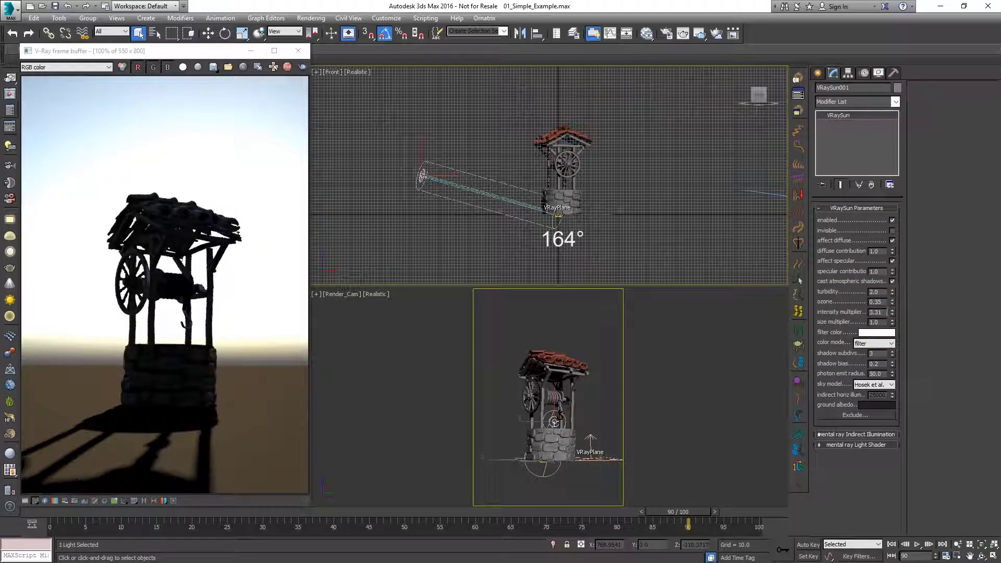
double_click(887, 312)
type("1")
key("Return")
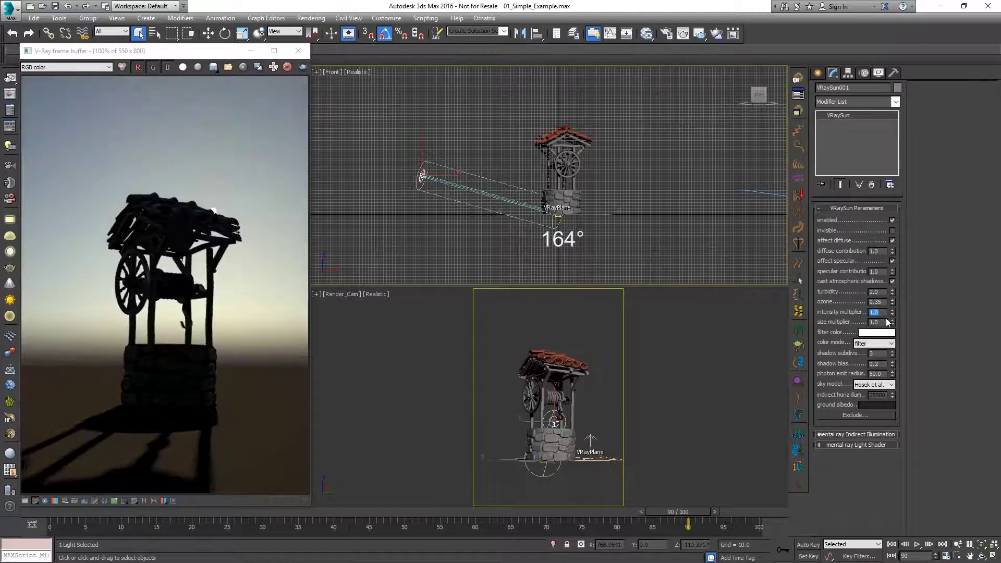
left_click_drag(893, 324, 884, 60)
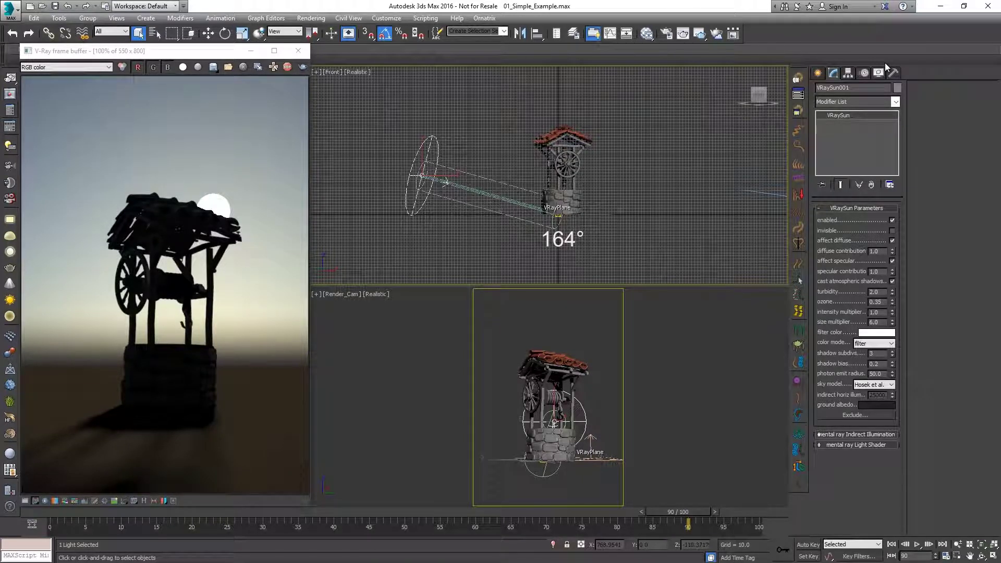
key("ctrl+z")
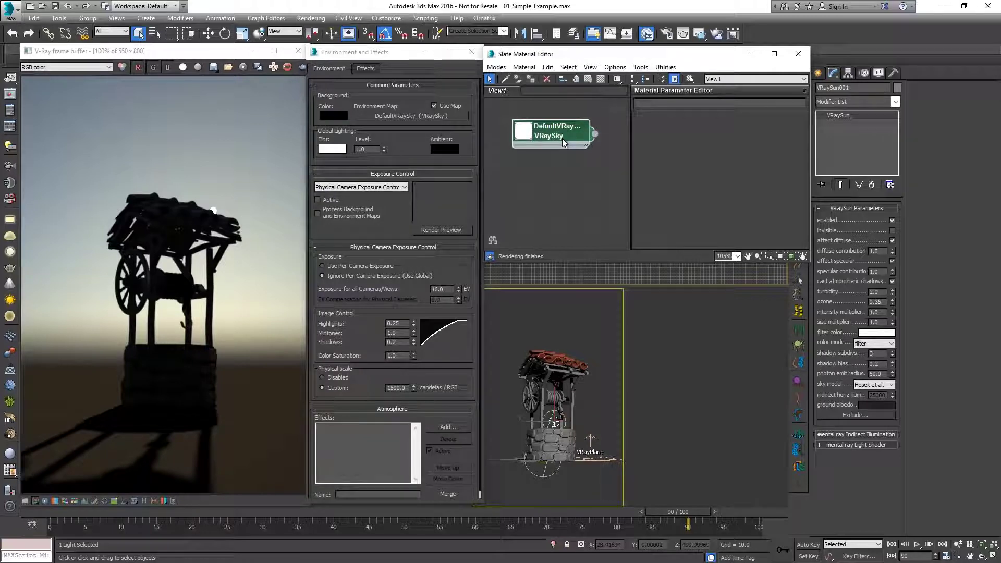
Try the VRaySky map's specify sun node option with a turbidity of 4.85, disable it again, and close the material and environment windows
double_click(559, 143)
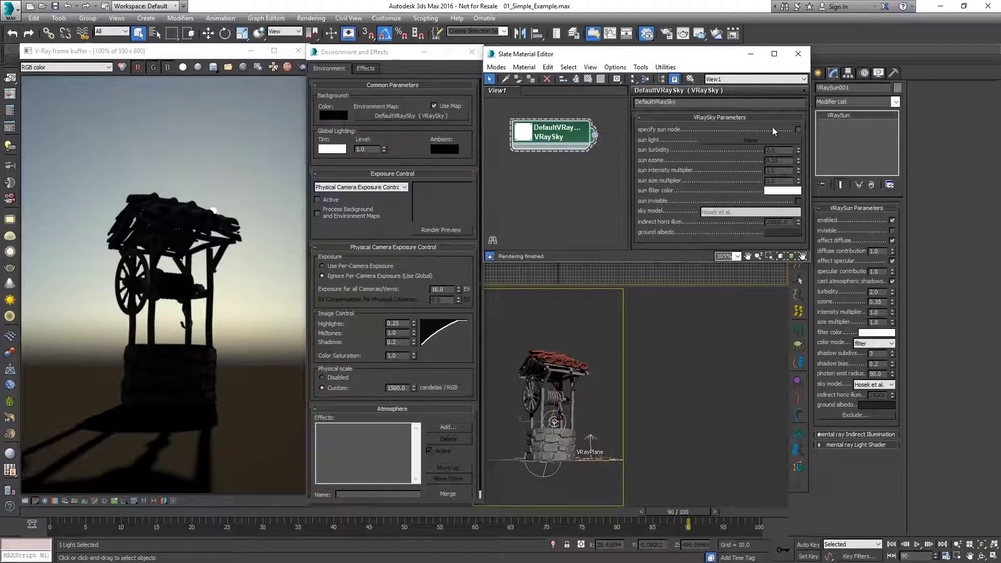
left_click(798, 129)
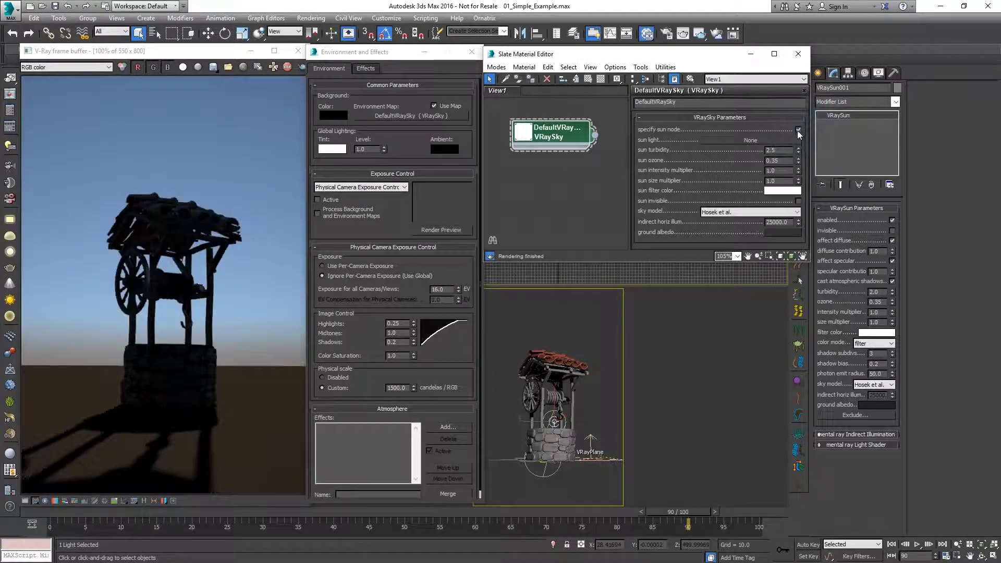
left_click_drag(799, 150, 799, 133)
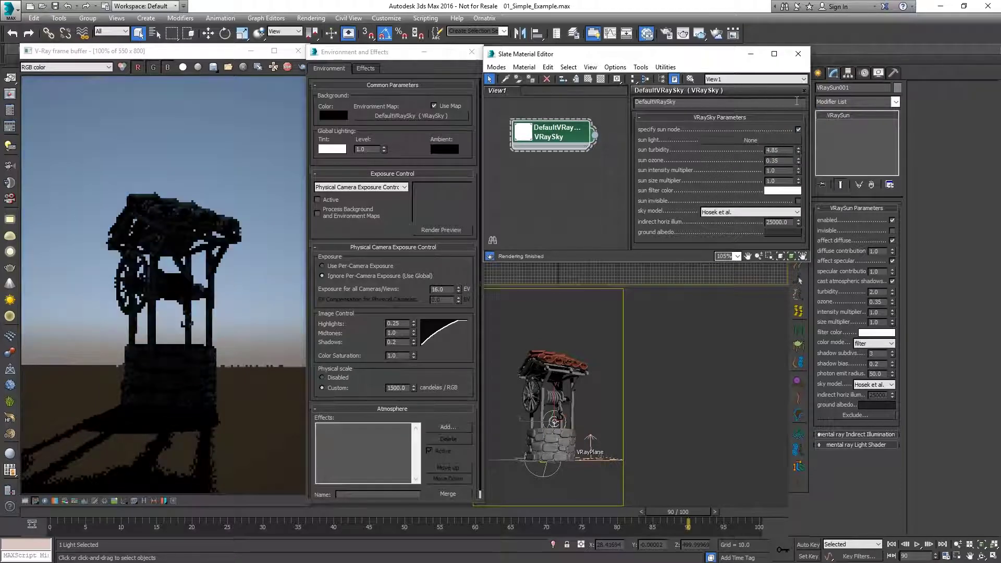
left_click(798, 129)
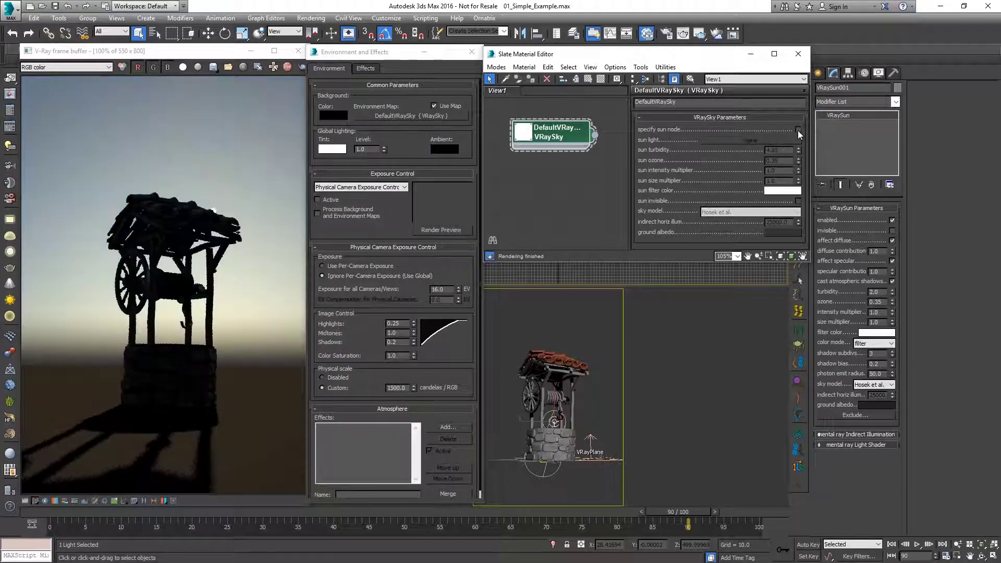
left_click(799, 54)
left_click(472, 52)
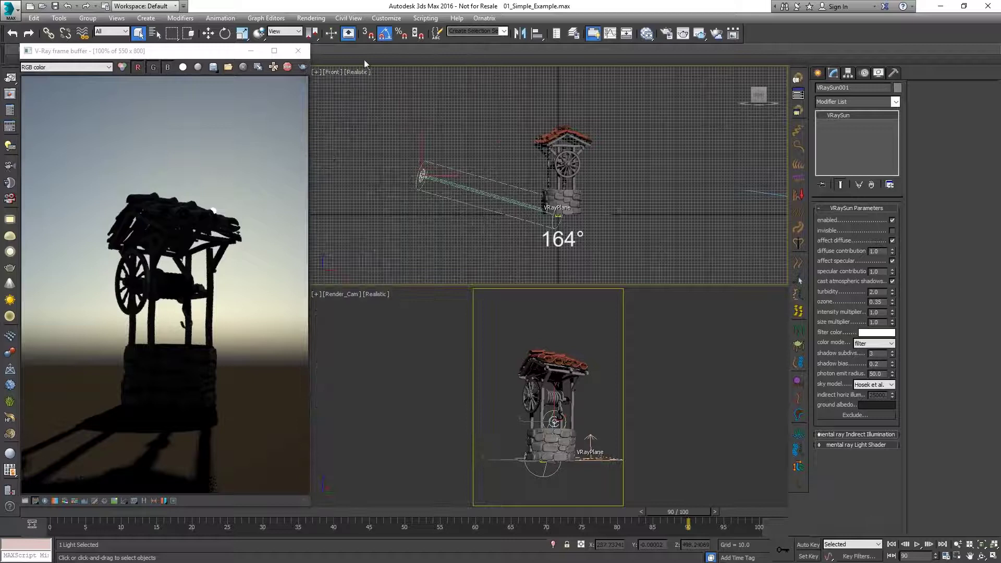
Enable global illumination in the V-Ray render settings and close the dialog
left_click(666, 33)
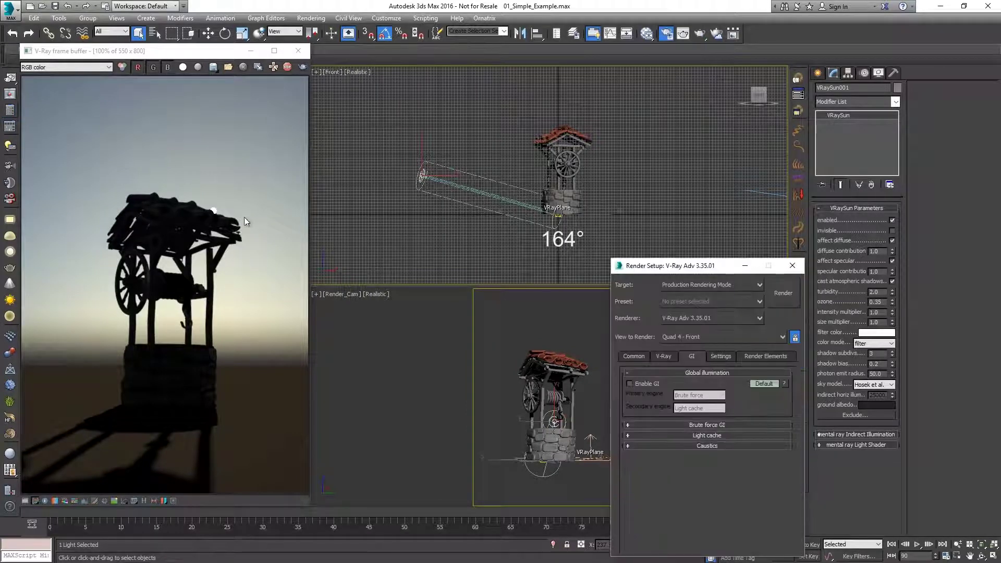
left_click(630, 384)
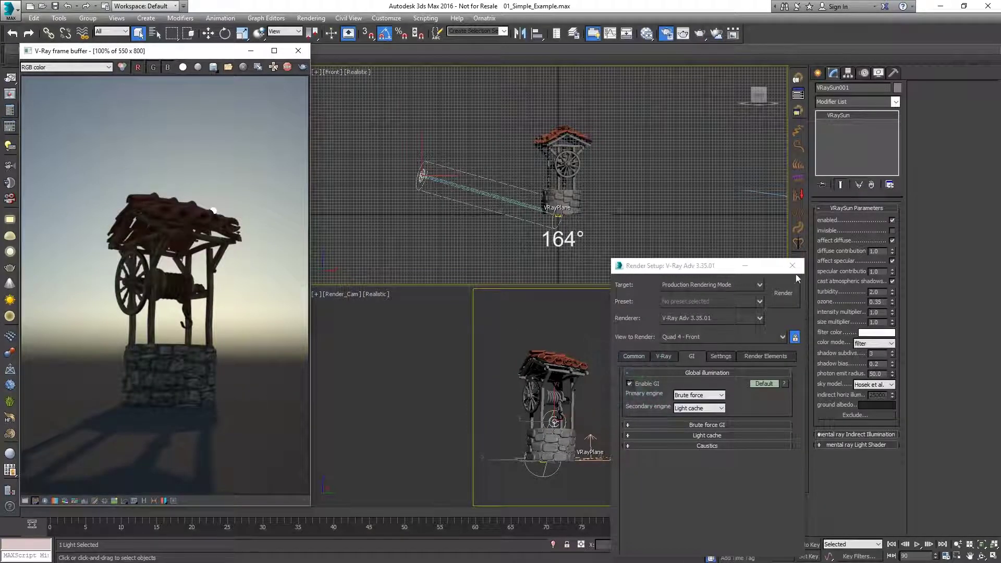
left_click(792, 266)
Examine the VRayGlobalIllumination render channel at frames 35 and 90, and return the frame buffer to RGB color
left_click(65, 67)
left_click(83, 98)
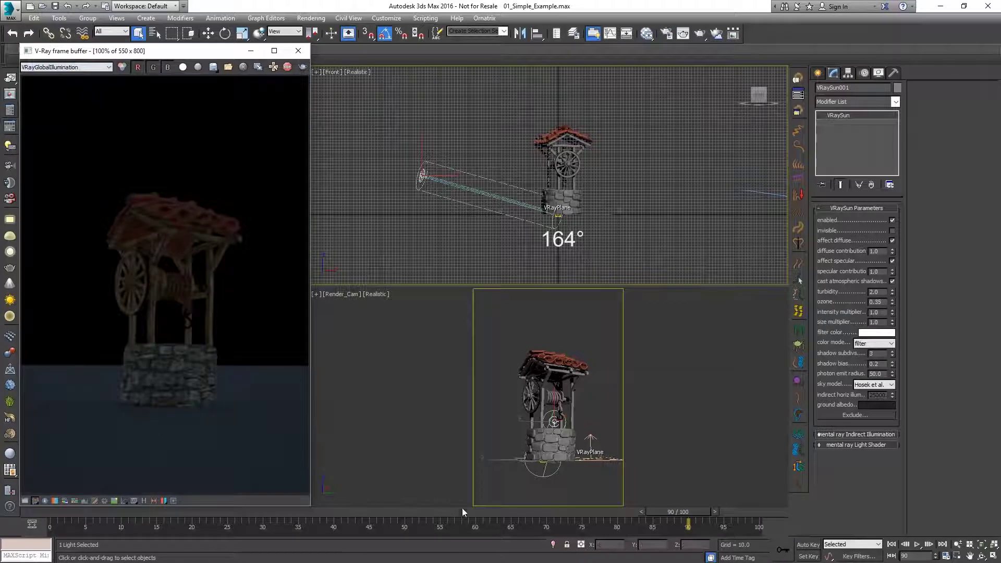
left_click(468, 513)
left_click(300, 512)
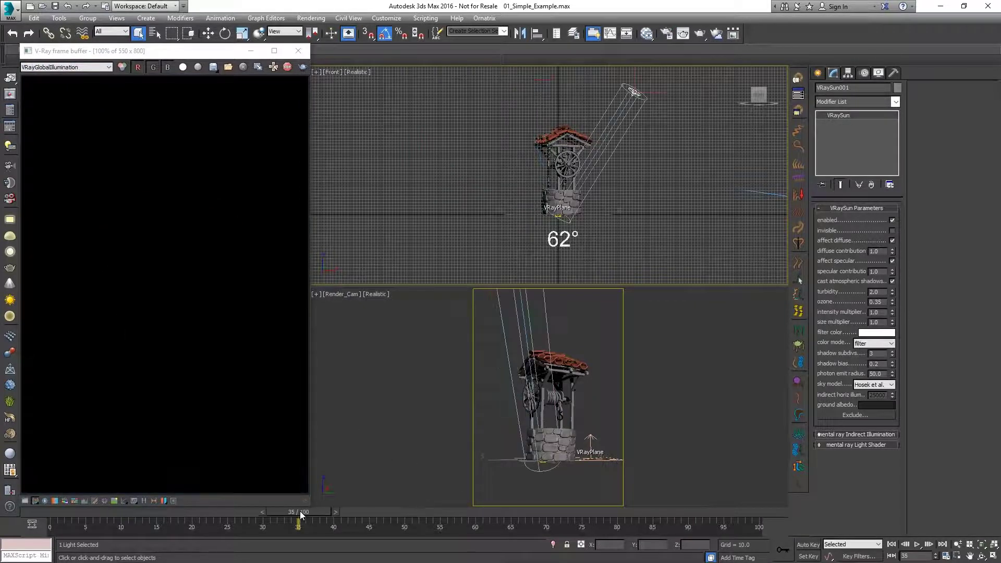
left_click(687, 521)
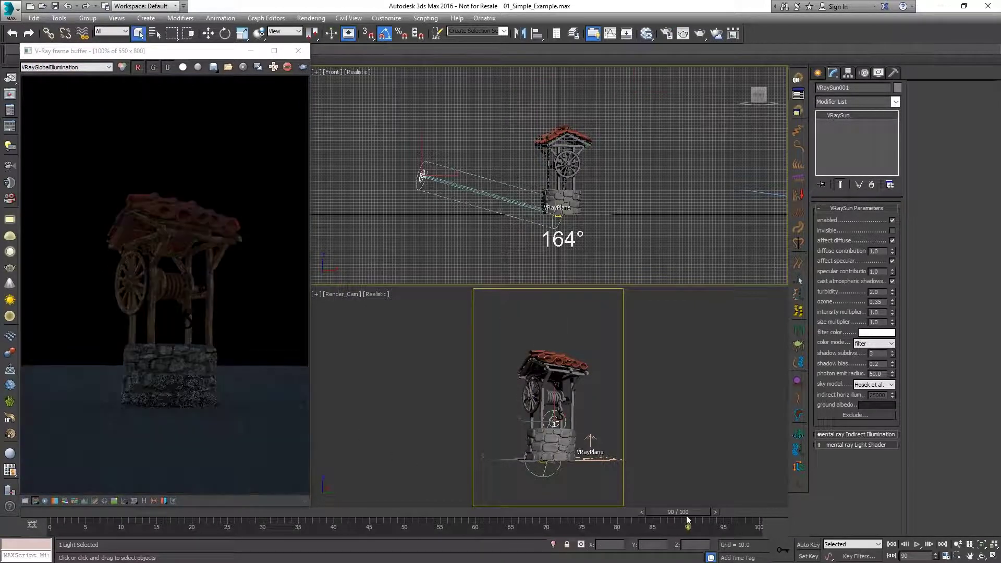
left_click(88, 67)
left_click(92, 78)
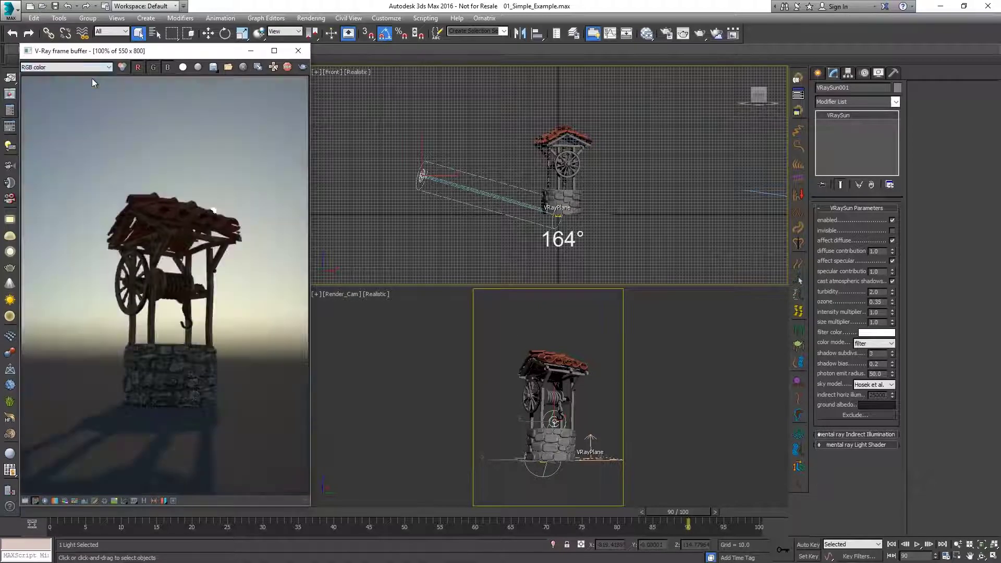
Move the timeline to frame 49, and try a sun turbidity of 10.6 before restoring it to 2.0
left_click(406, 511)
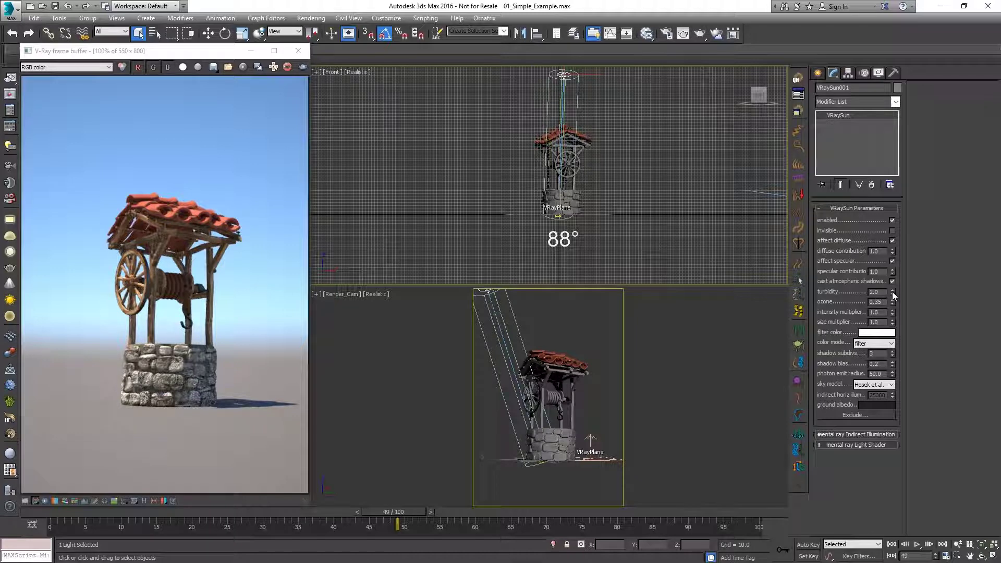
left_click_drag(893, 292, 893, 250)
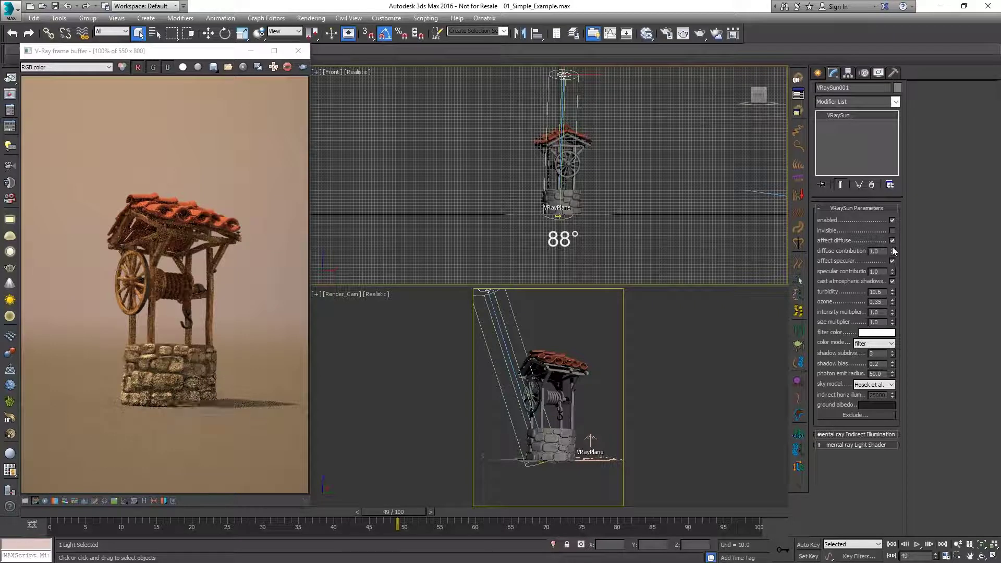
right_click(894, 290)
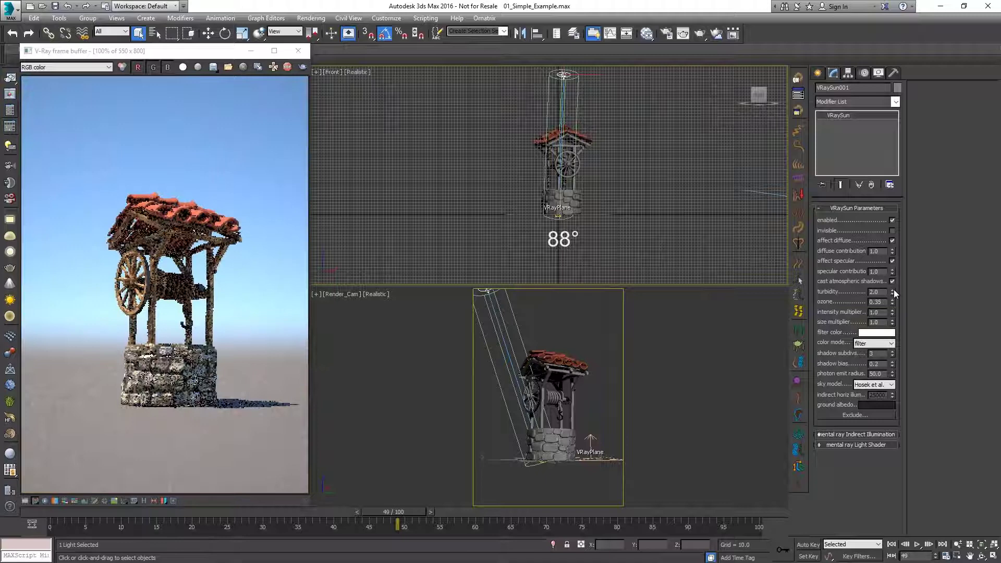
Compare the sun's ozone at 0.0 and 1.0, leaving it at 1.0
left_click_drag(892, 300, 902, 265)
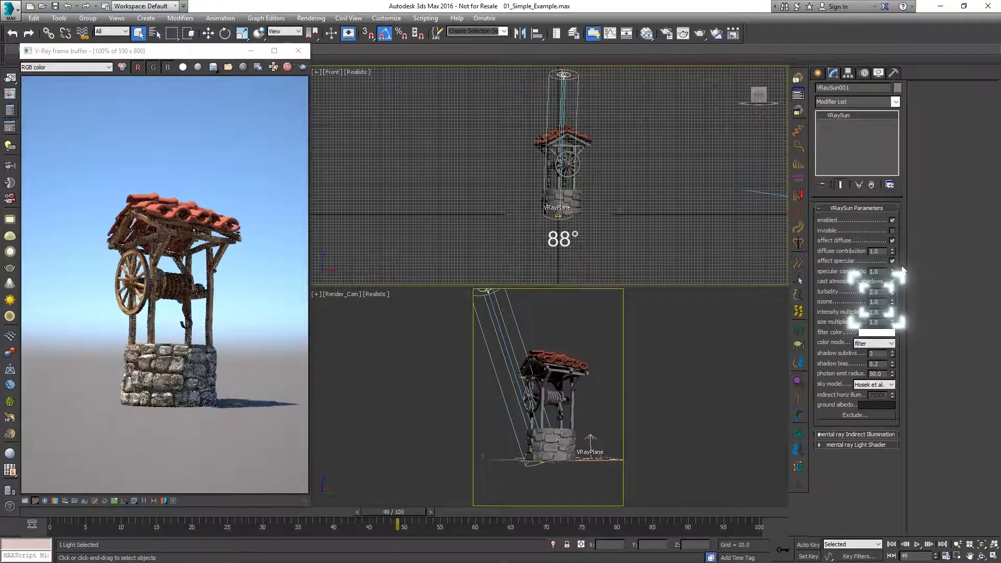
right_click(894, 302)
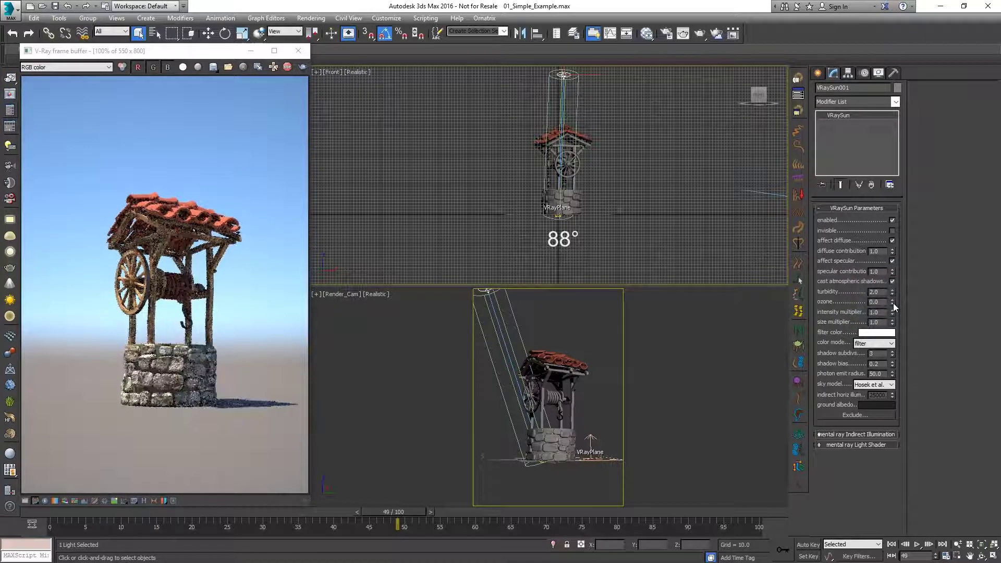
left_click_drag(893, 302, 894, 302)
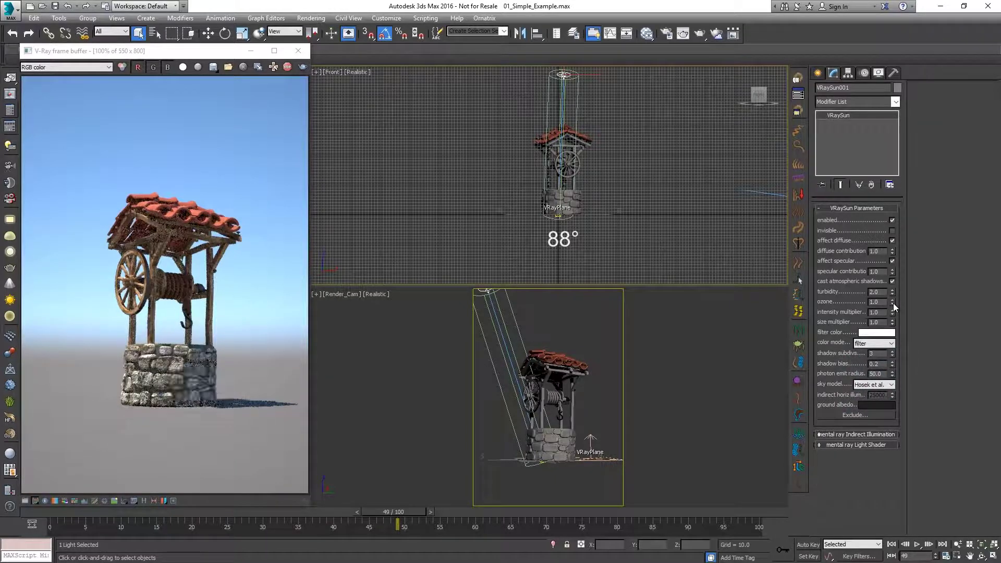
Try the Preetham et al., CIE Clear and CIE Overcast sky models on the sun, and return to Hosek et al
left_click(894, 385)
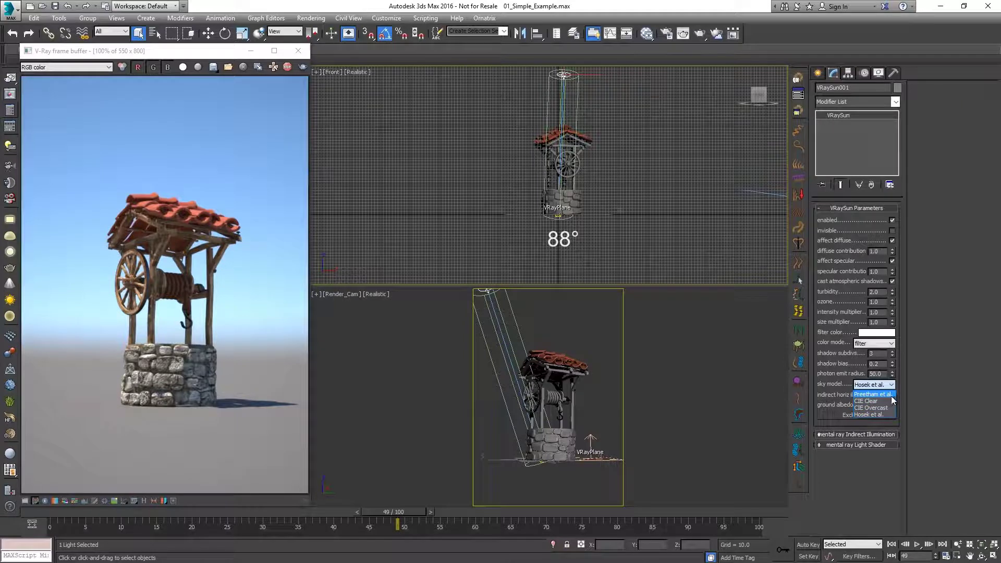
left_click(891, 395)
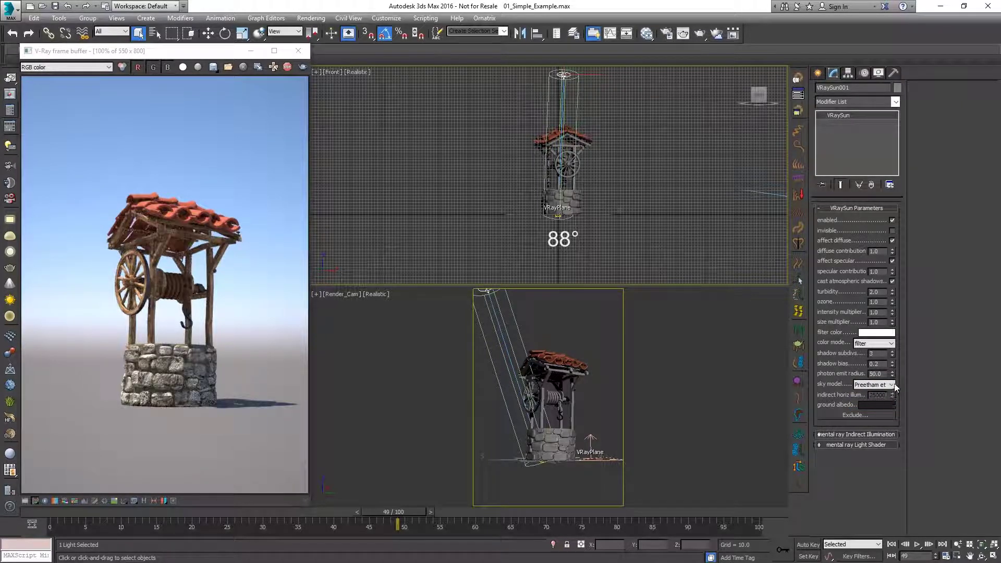
left_click(891, 385)
left_click(890, 400)
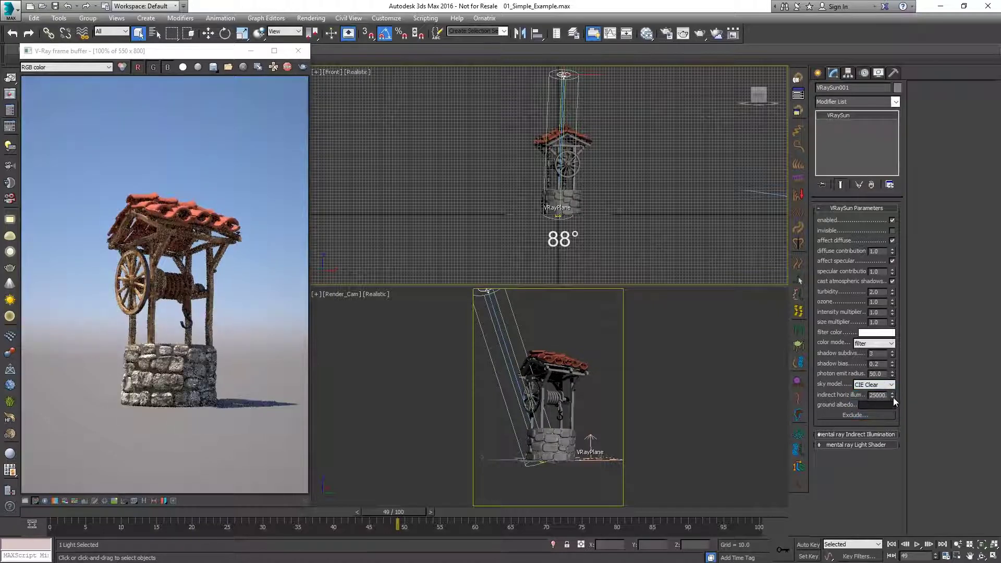
left_click(892, 385)
left_click(888, 406)
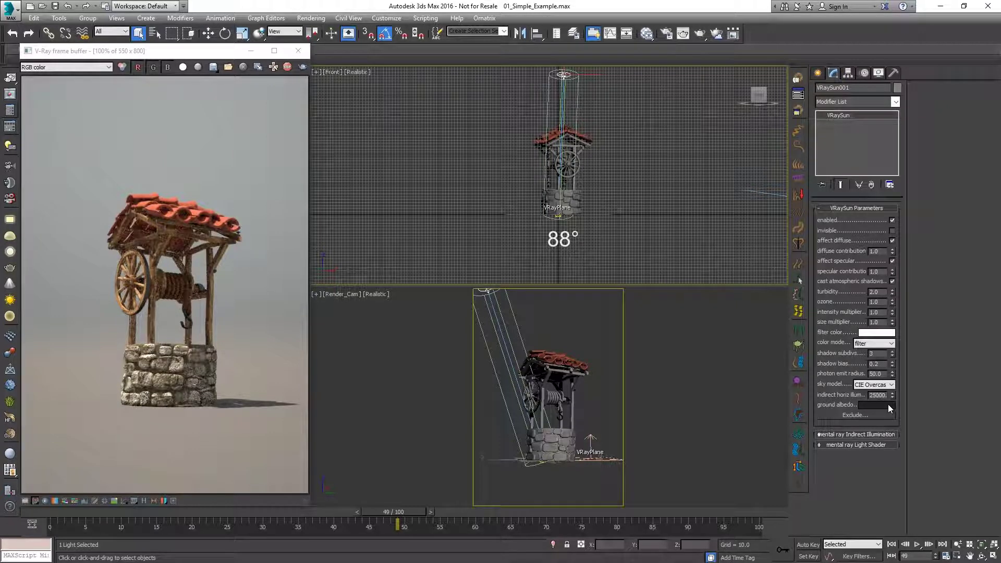
left_click(891, 385)
left_click(890, 415)
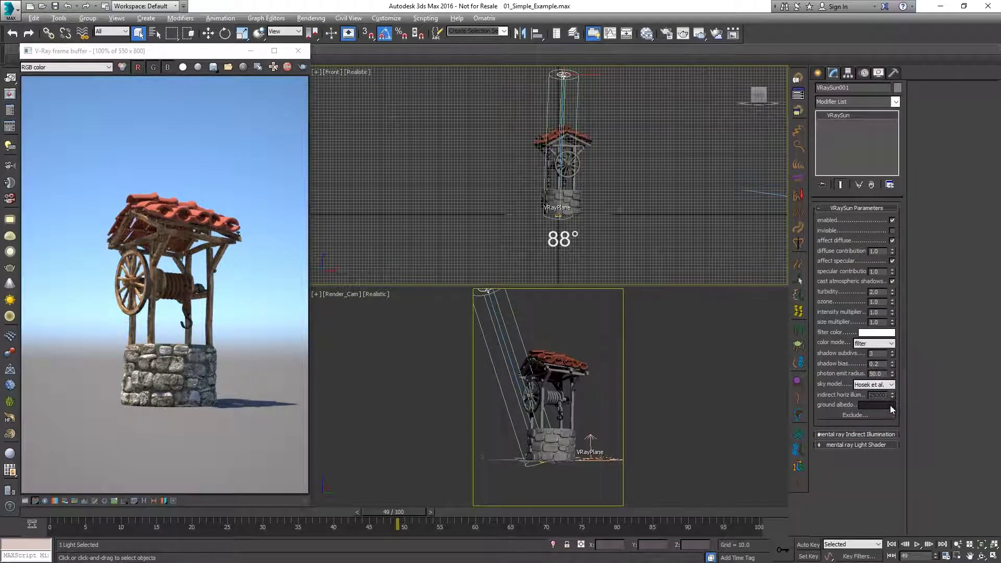
right_click(890, 406)
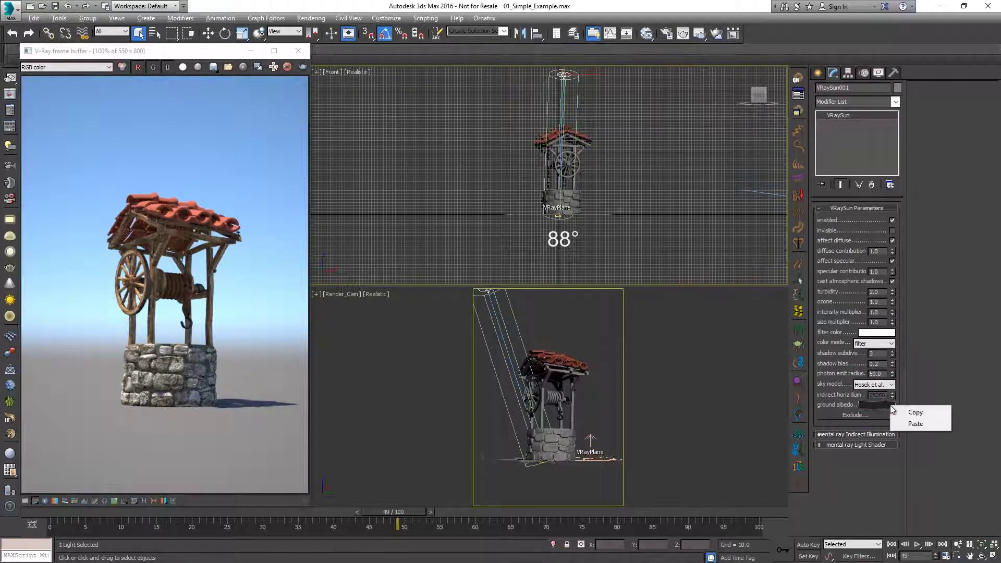
left_click(912, 425)
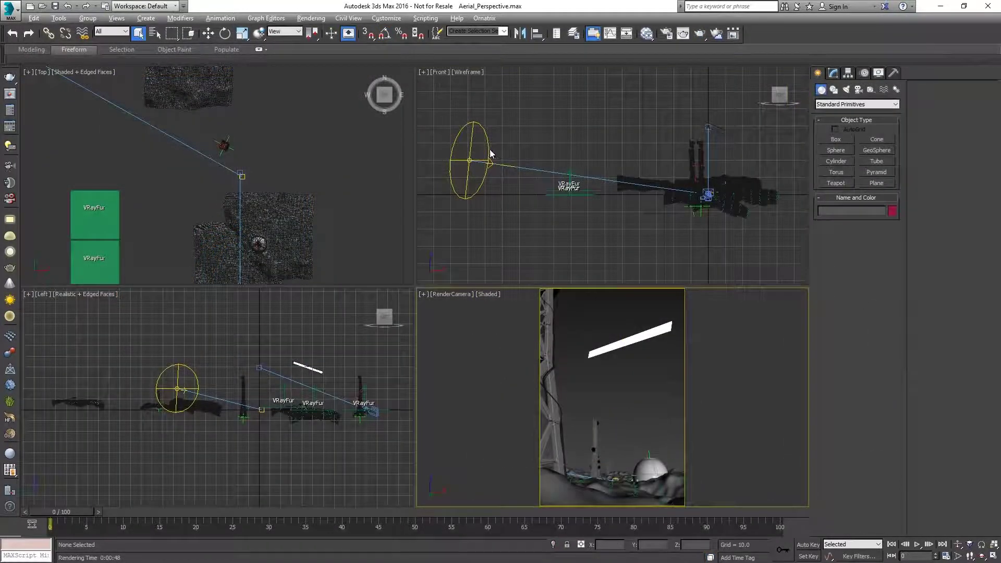
Select the Sun light in the Aerial_Perspective scene and choose Hosek et al. as its sky model
left_click(490, 154)
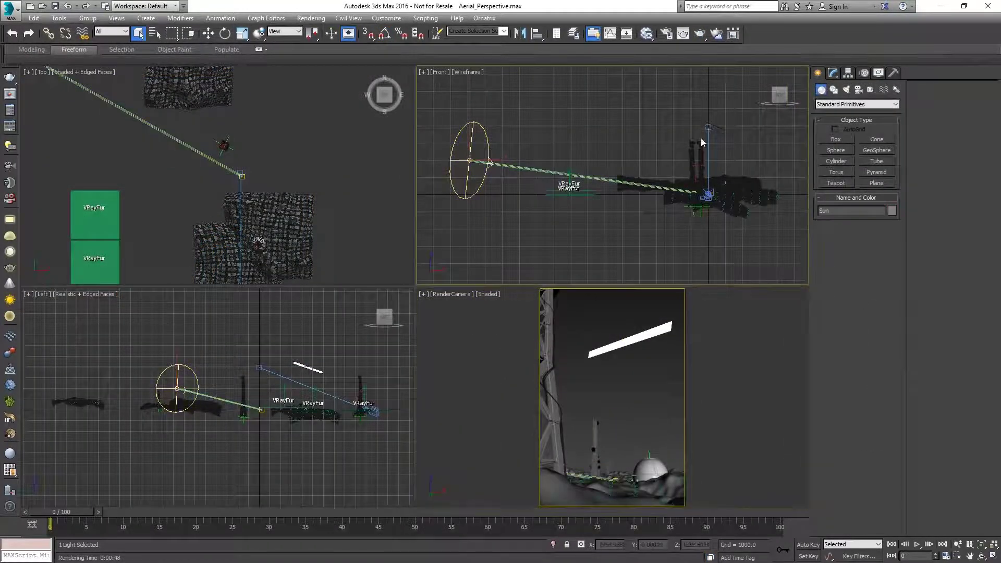
left_click(833, 73)
left_click(891, 385)
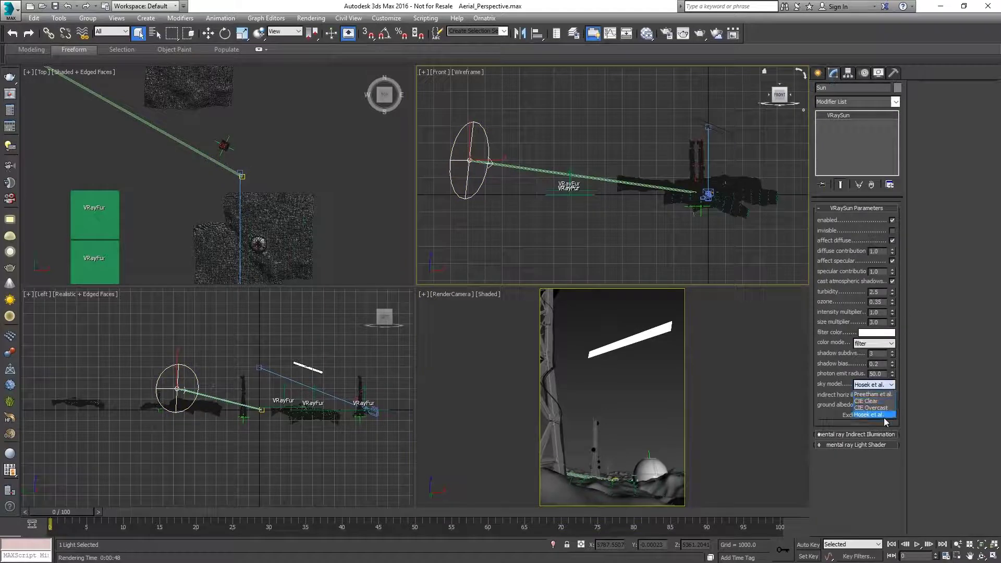
left_click(866, 416)
Inspect the general parameters of the VRayAerialPerspective atmosphere effect in the environment settings, and close the window
left_click(311, 17)
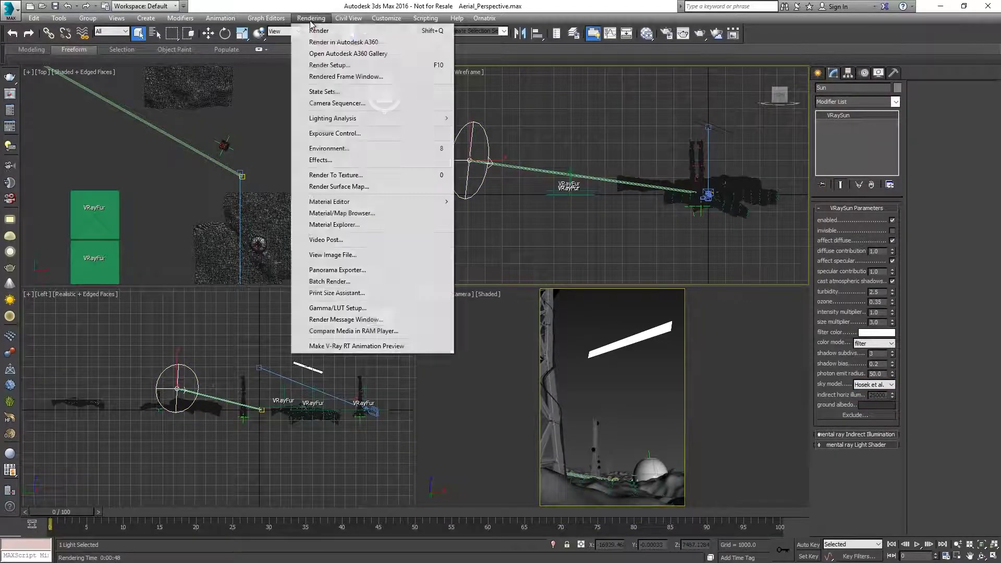
left_click(344, 149)
left_click_drag(645, 315, 645, 308)
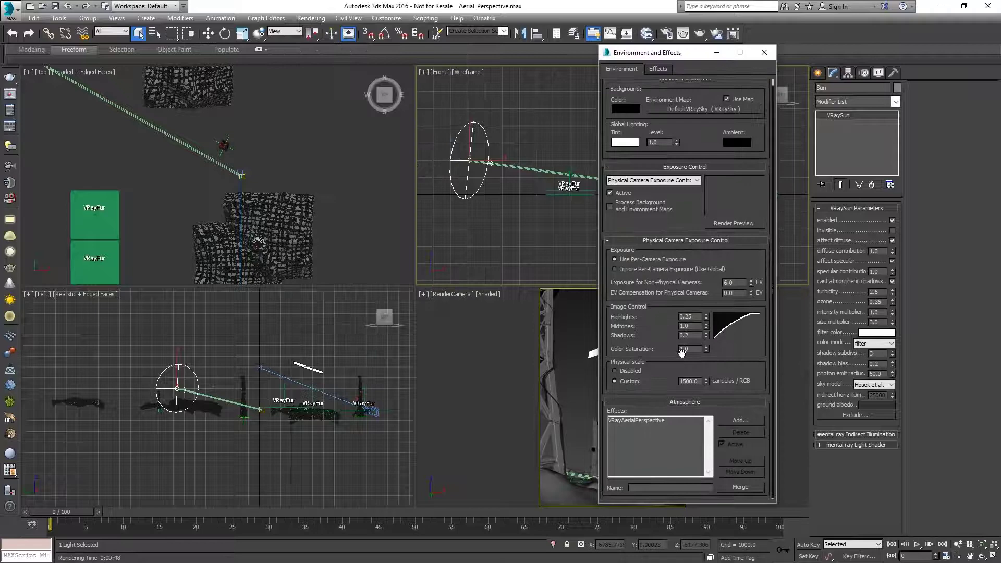
left_click(673, 421)
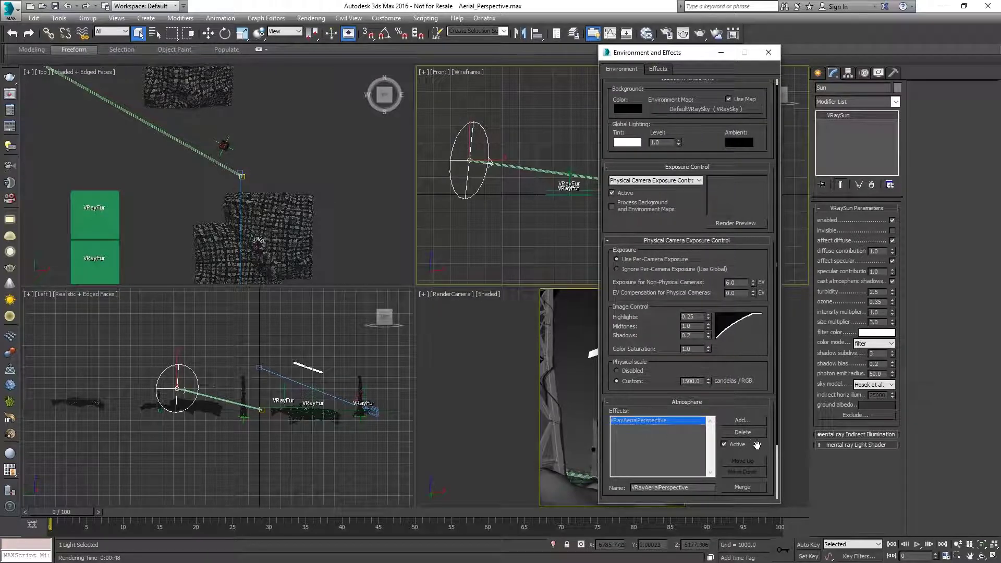
scroll(759, 442, "down", 3)
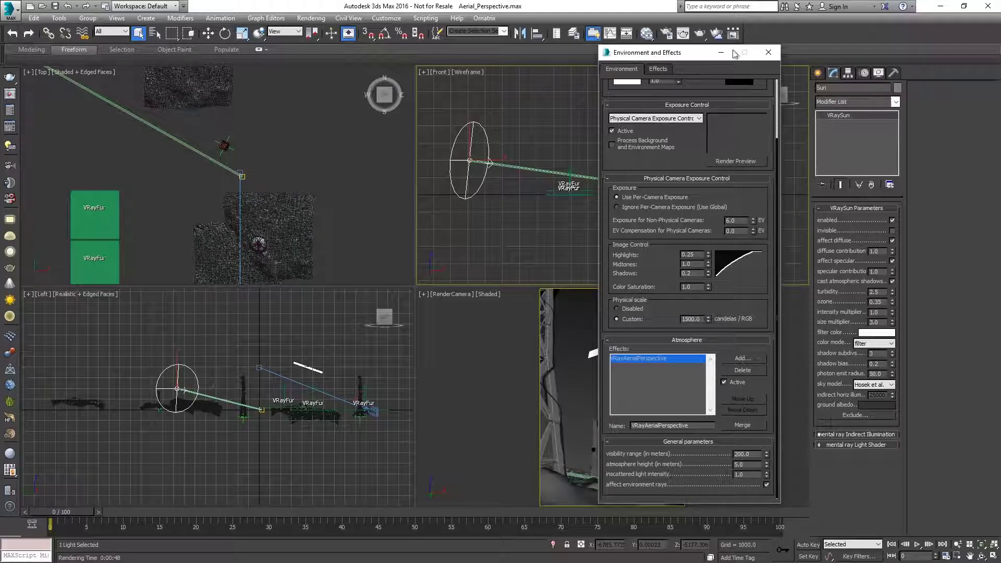
left_click(769, 53)
Make the RenderCamera view active and render it
right_click(712, 315)
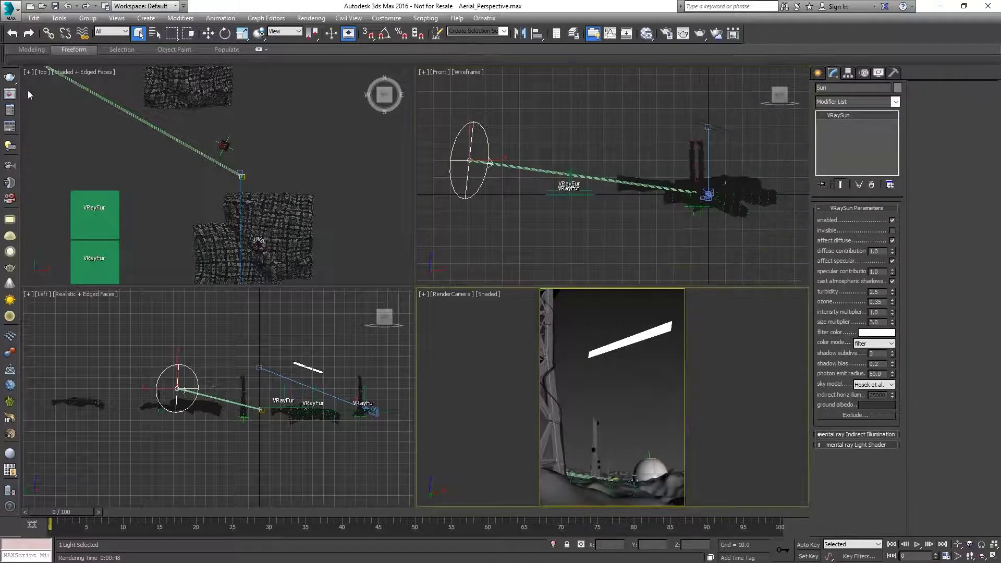
key("shift+q")
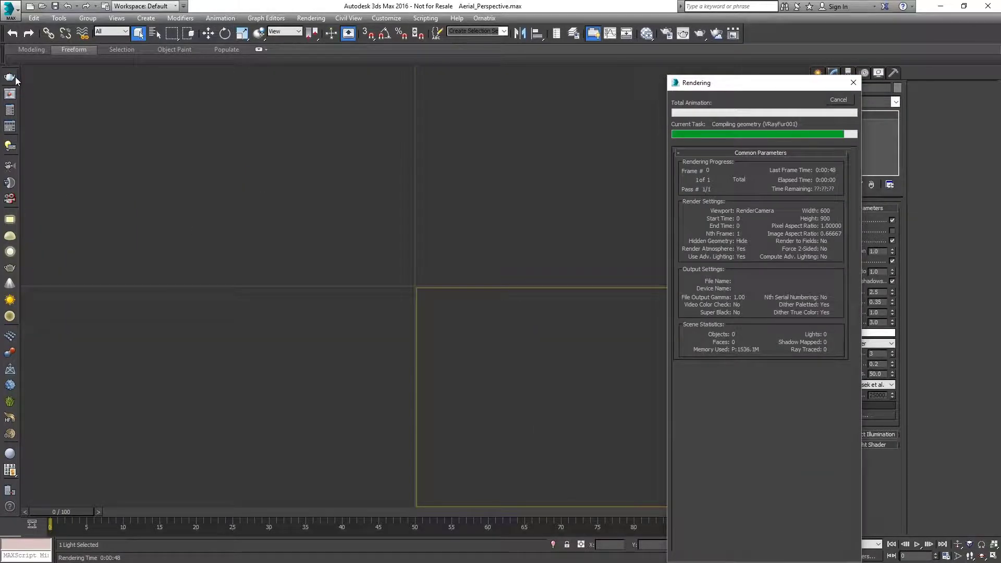